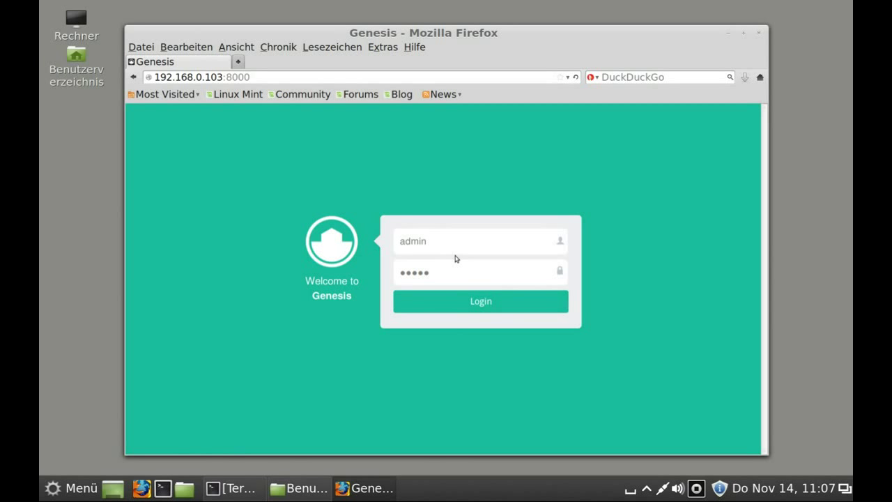
Step: Sign in to Genesis as admin with the entered credentials
{"action": "left_click", "coordinate": [455, 301]}
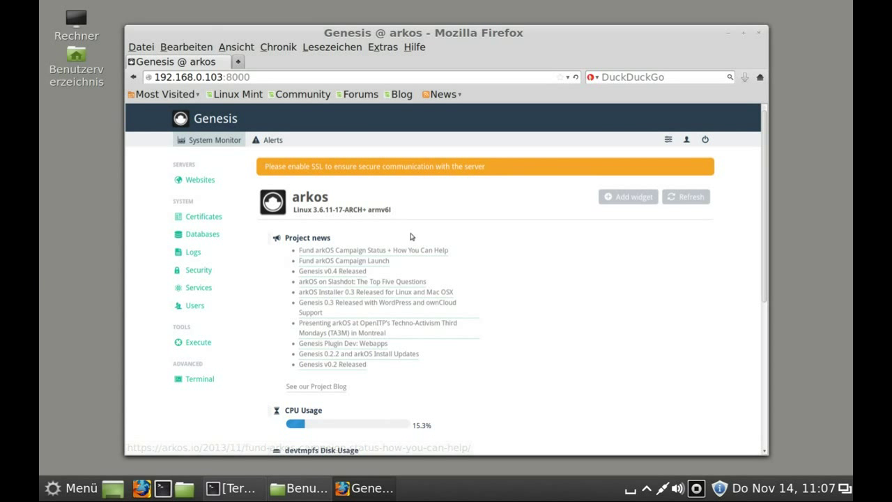
Step: Scroll down through the System Monitor dashboard widgets and back to the top
{"action": "left_click_drag", "start_coordinate": [764, 267], "coordinate": [756, 346]}
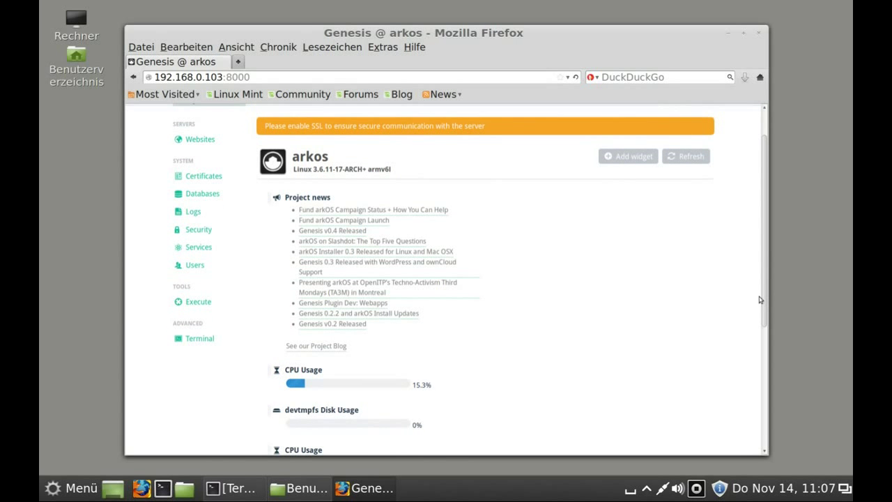
{"action": "scroll", "coordinate": [756, 346], "scroll_direction": "down", "scroll_amount": 2}
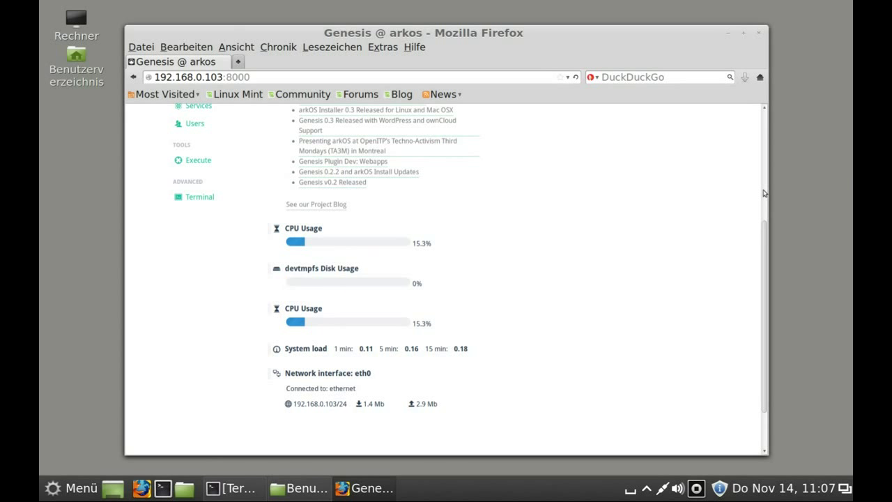
{"action": "scroll", "coordinate": [765, 193], "scroll_direction": "up", "scroll_amount": 5}
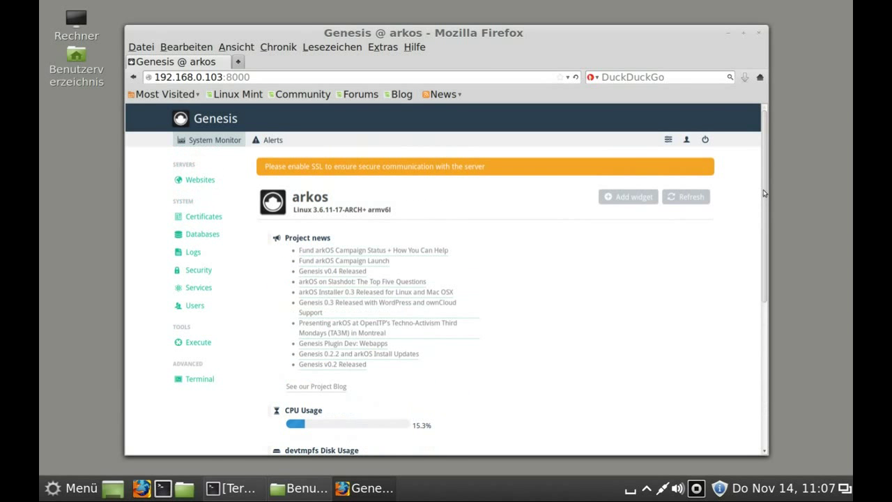
Step: Pick Swap from the widget list, then move on to the empty System Alerts page
{"action": "left_click", "coordinate": [620, 199]}
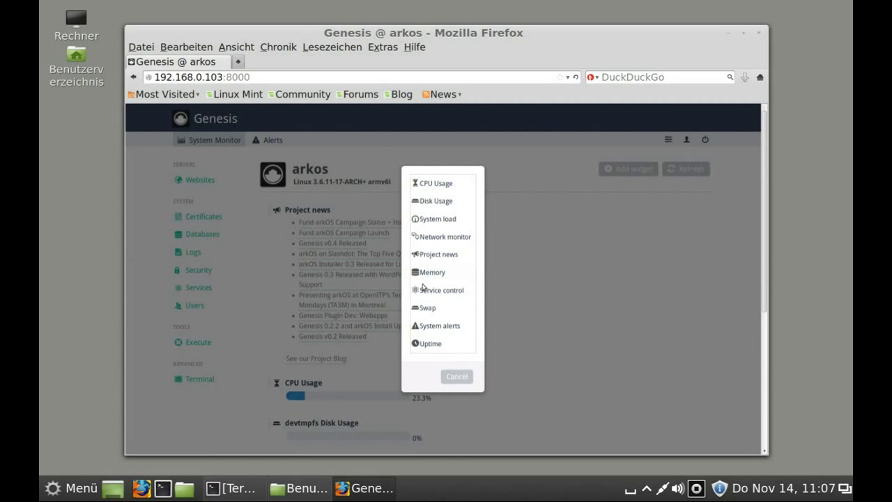
{"action": "left_click", "coordinate": [435, 309]}
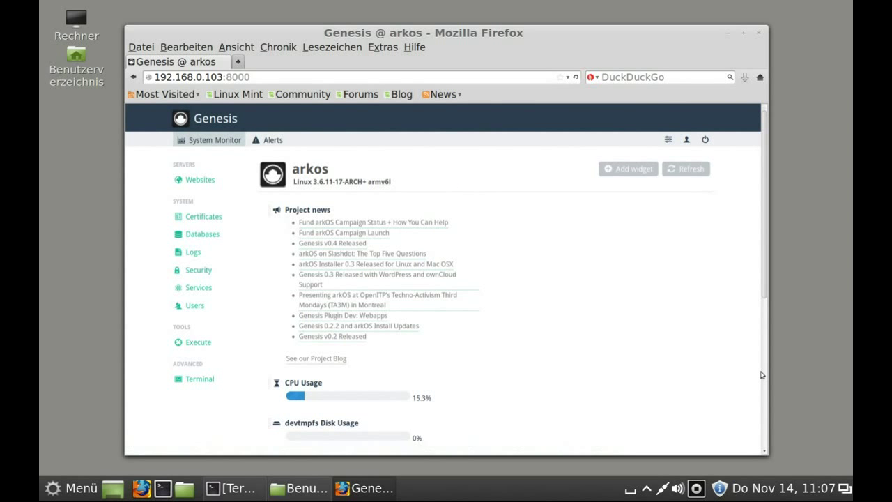
{"action": "left_click", "coordinate": [765, 375]}
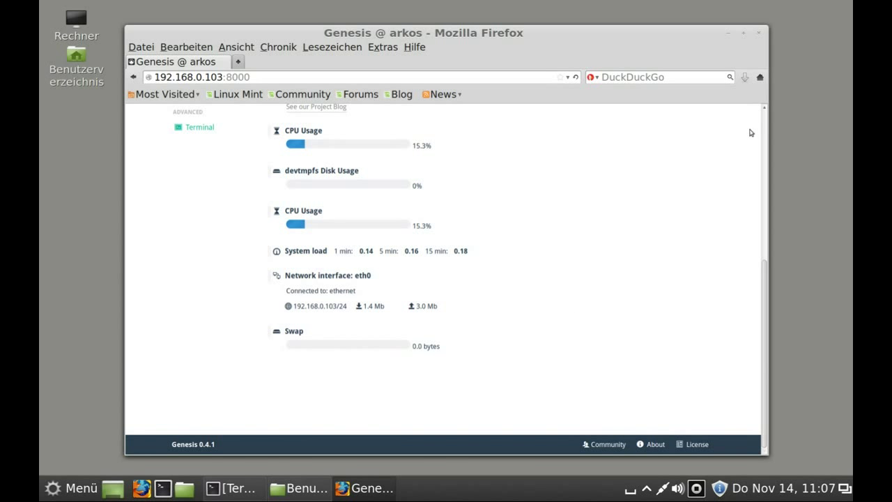
{"action": "scroll", "coordinate": [763, 122], "scroll_direction": "up", "scroll_amount": 1}
{"action": "scroll", "coordinate": [763, 122], "scroll_direction": "up", "scroll_amount": 5}
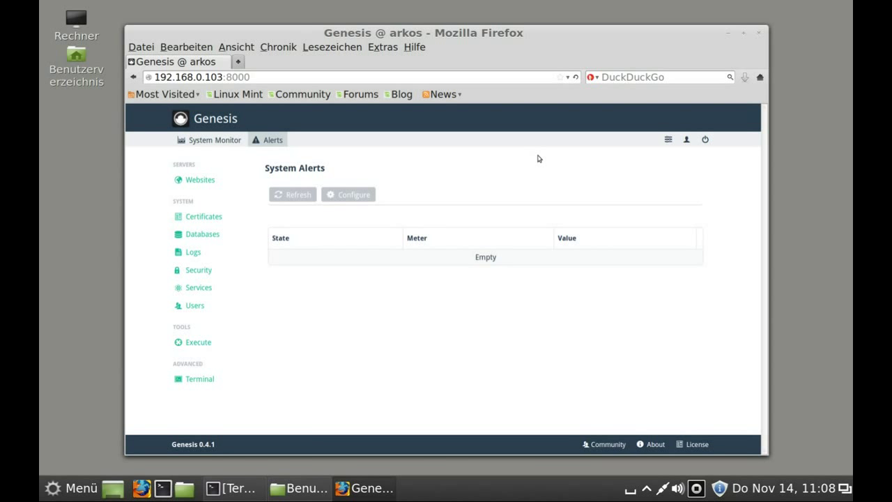
Step: Open the account settings to list the system users with IDs 0 and 1000
{"action": "left_click", "coordinate": [687, 142]}
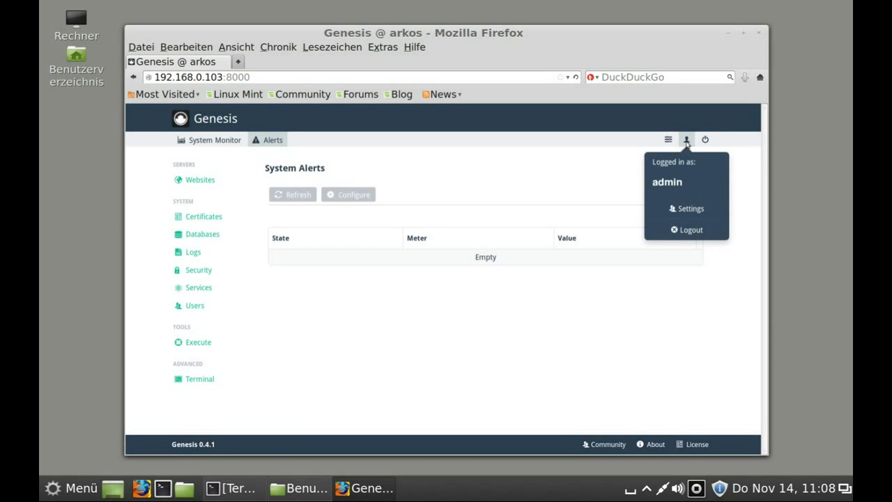
{"action": "left_click", "coordinate": [680, 207]}
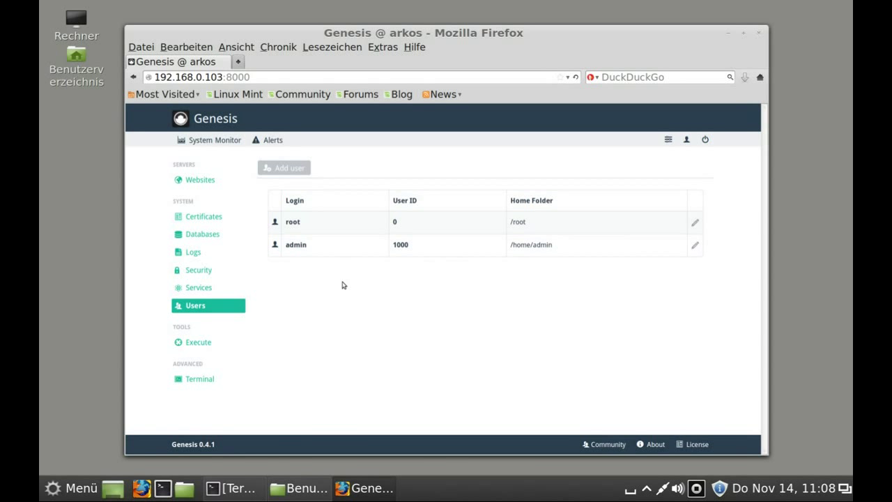
{"action": "left_click", "coordinate": [695, 223]}
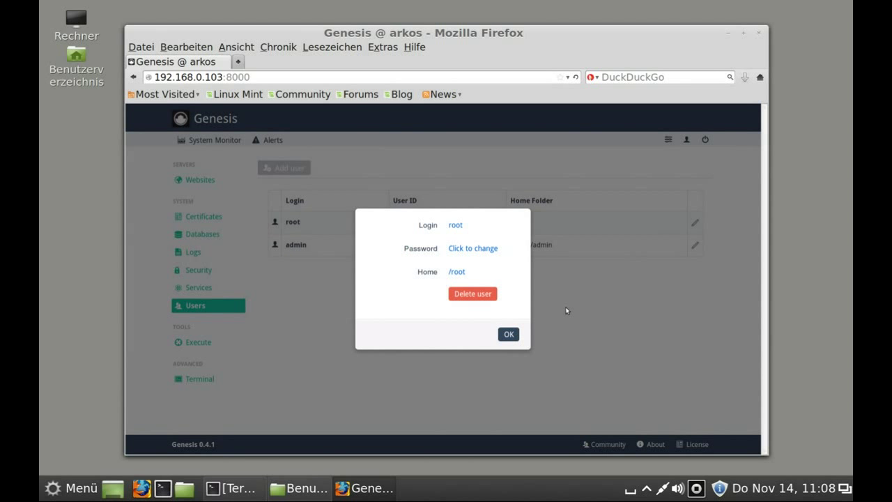
{"action": "left_click", "coordinate": [509, 335]}
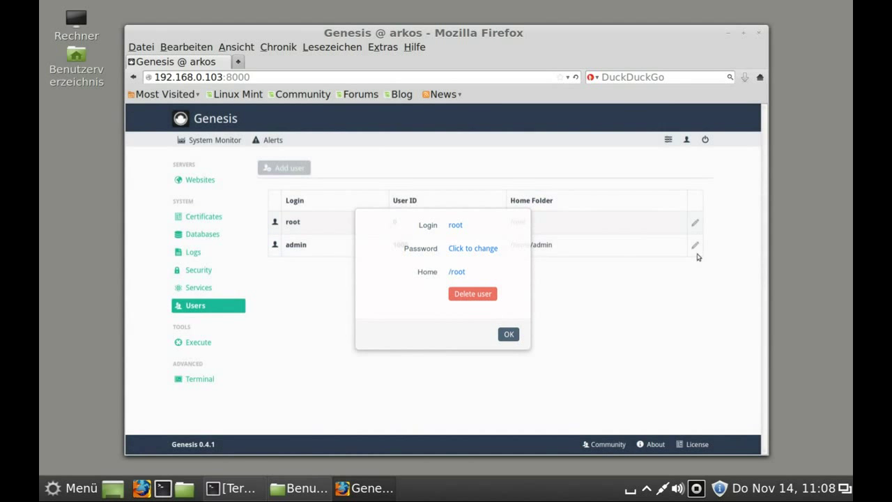
{"action": "left_click", "coordinate": [694, 248]}
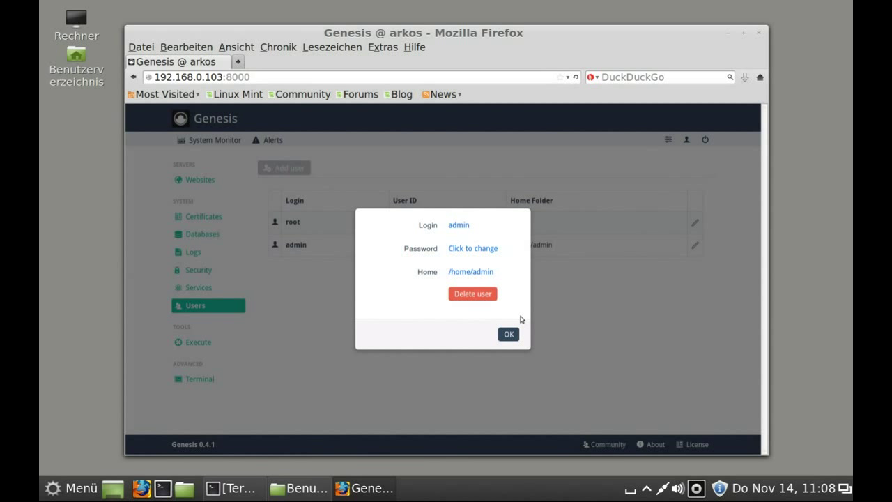
{"action": "left_click", "coordinate": [511, 335]}
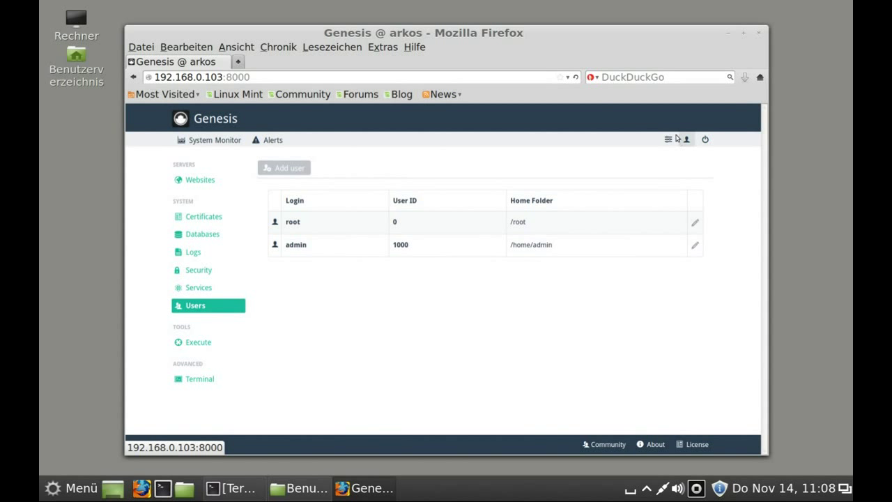
Step: Visit the Genesis Settings page, then go to Network Settings
{"action": "left_click", "coordinate": [671, 140]}
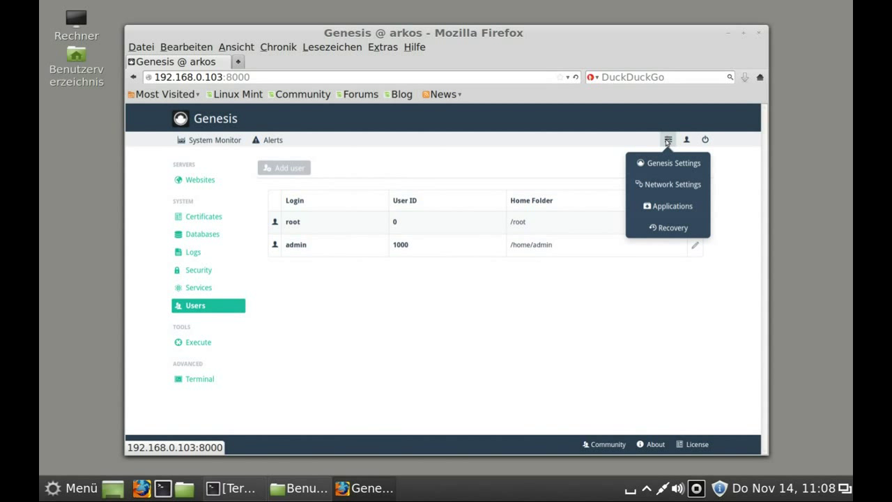
{"action": "left_click", "coordinate": [662, 164]}
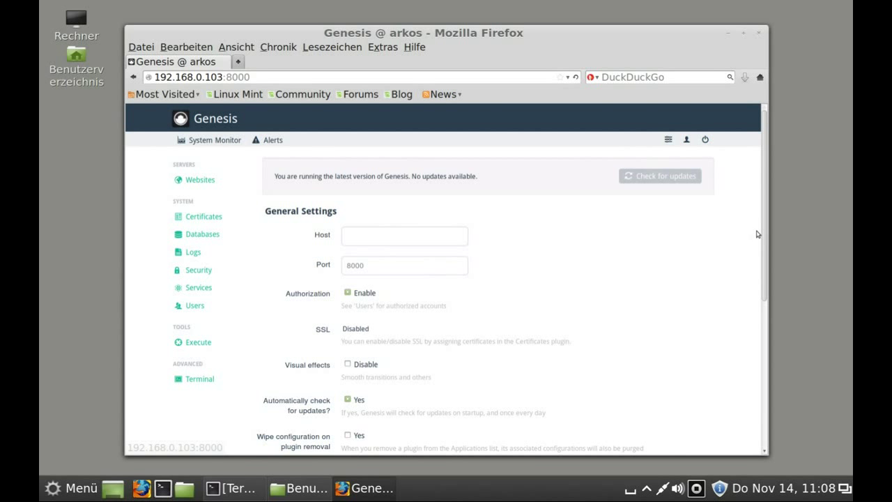
{"action": "left_click", "coordinate": [668, 140]}
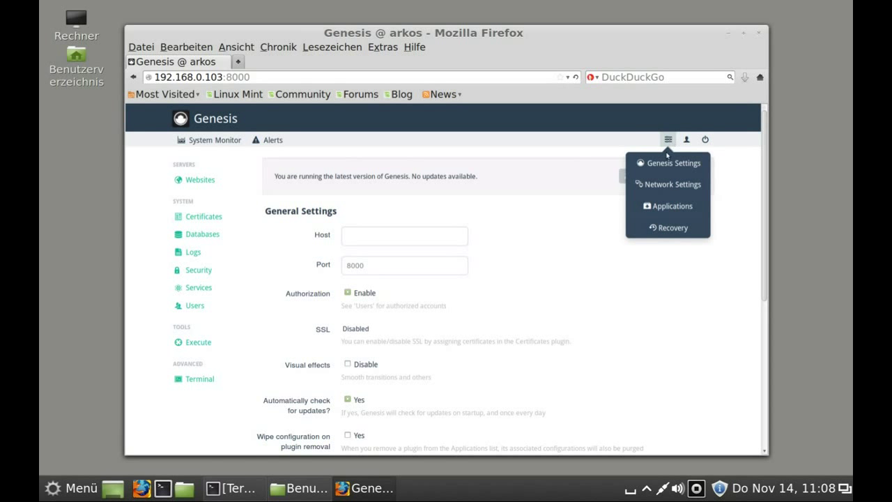
{"action": "left_click", "coordinate": [669, 163]}
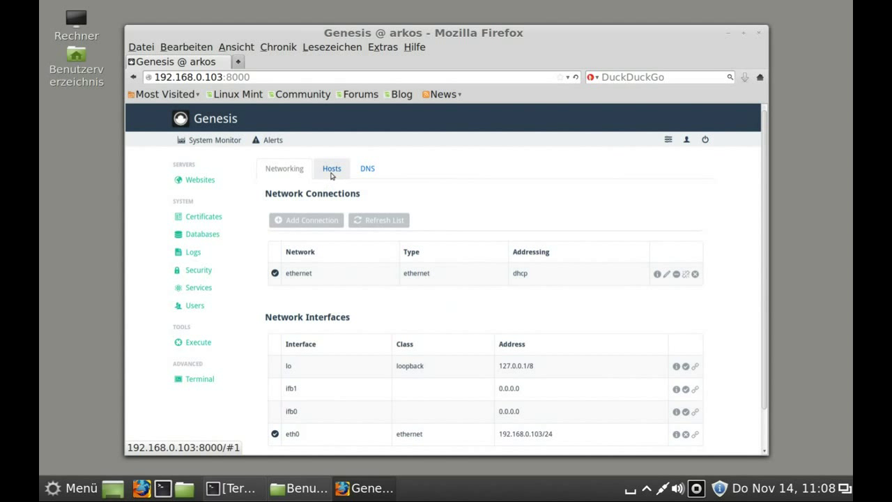
Step: Browse the Hosts and DNS server lists, return to interfaces, and reopen the settings menu
{"action": "left_click", "coordinate": [332, 171]}
{"action": "left_click", "coordinate": [368, 171]}
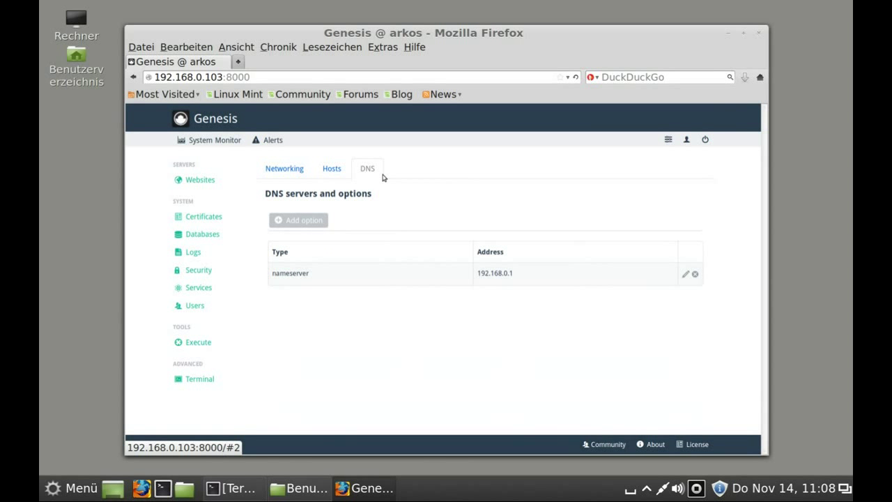
{"action": "left_click", "coordinate": [284, 174]}
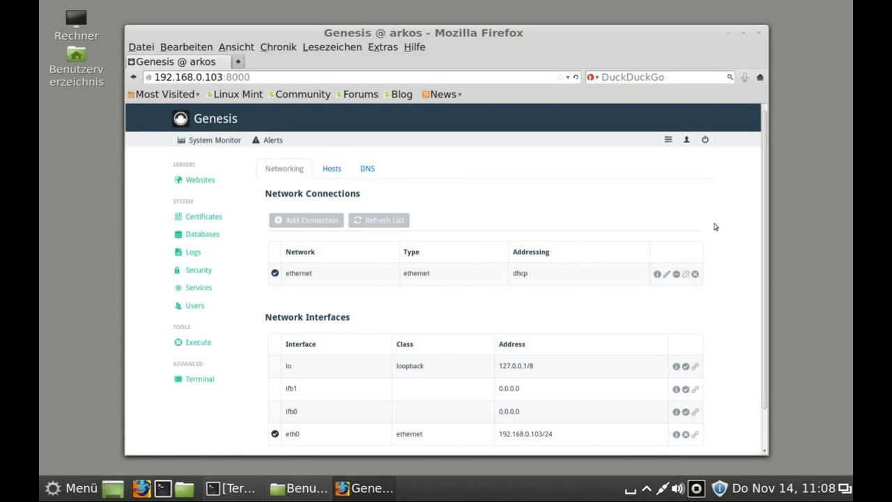
{"action": "left_click", "coordinate": [669, 141]}
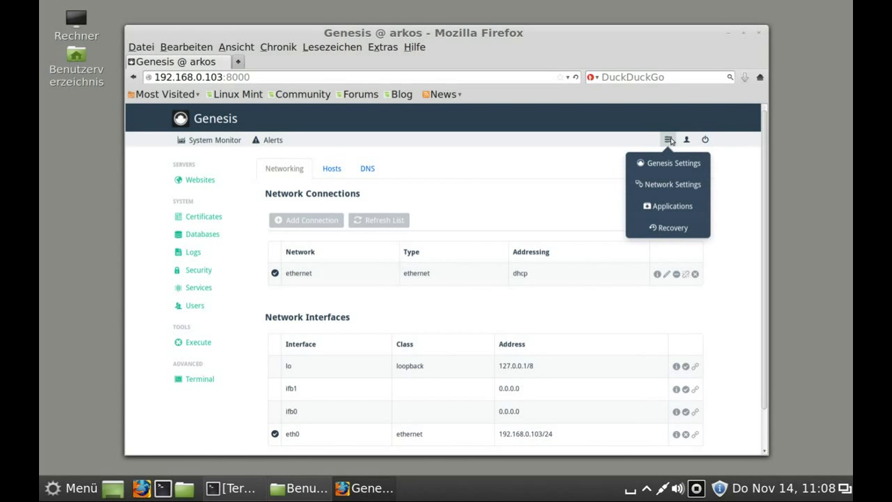
Step: Open Applications and scroll through installed Execute and Terminal plus available apps like MariaDB and ownCloud
{"action": "left_click", "coordinate": [673, 210]}
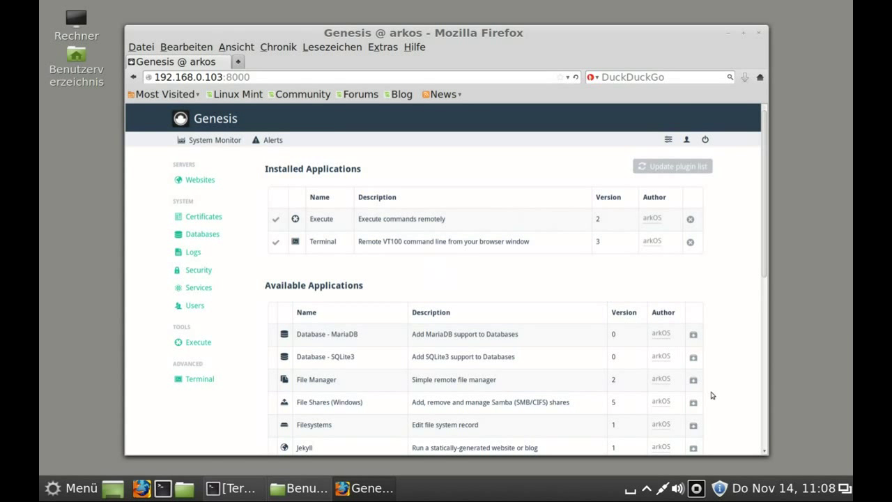
{"action": "scroll", "coordinate": [760, 279], "scroll_direction": "down", "scroll_amount": 2}
{"action": "scroll", "coordinate": [759, 279], "scroll_direction": "up", "scroll_amount": 1}
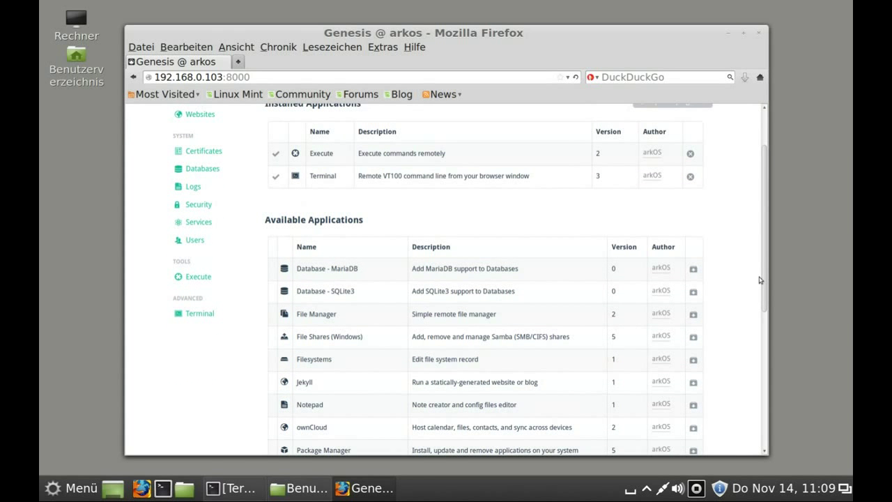
{"action": "scroll", "coordinate": [760, 279], "scroll_direction": "up", "scroll_amount": 2}
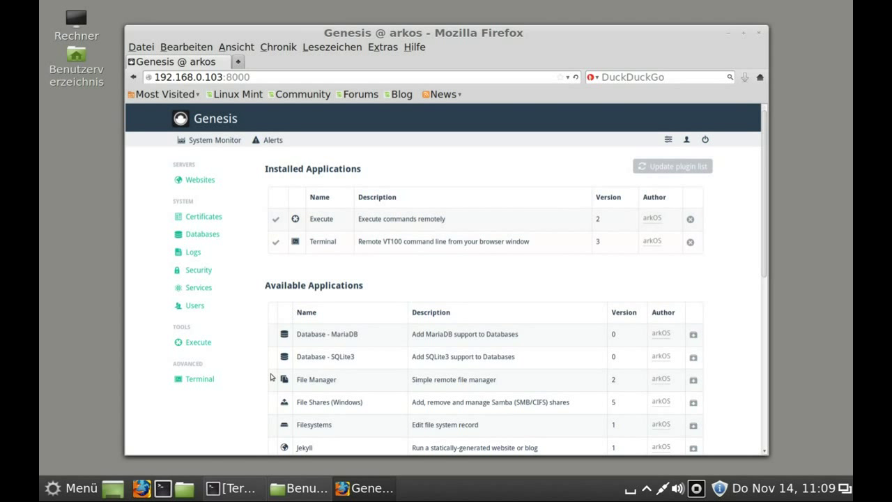
Step: Open the Terminal tool and launch session 0 in a new tab with a root prompt
{"action": "left_click", "coordinate": [203, 382]}
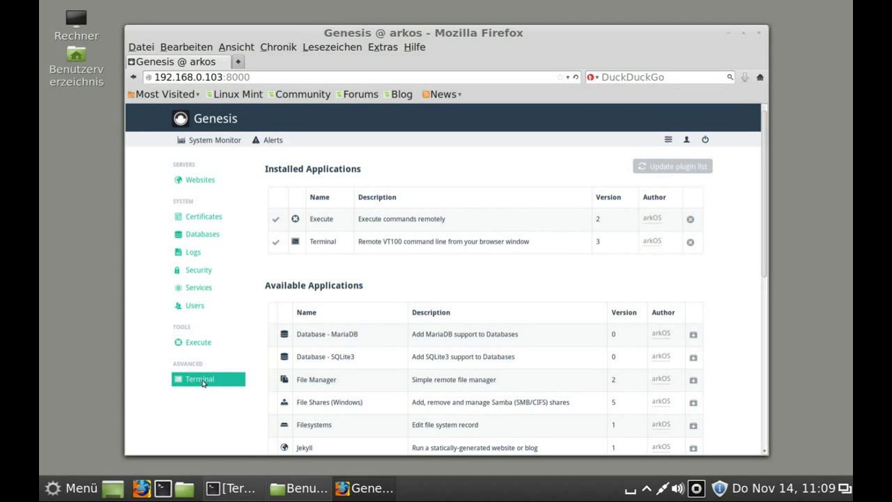
{"action": "left_click", "coordinate": [202, 382]}
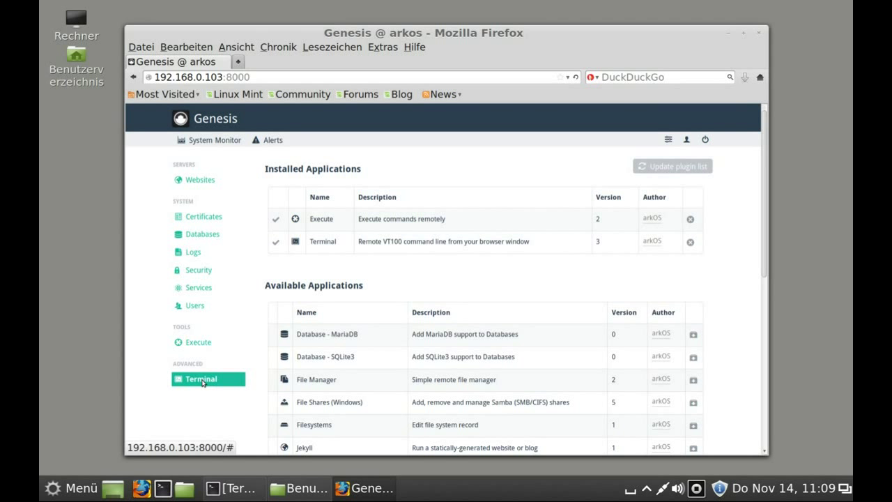
{"action": "mouse_move", "coordinate": [320, 219]}
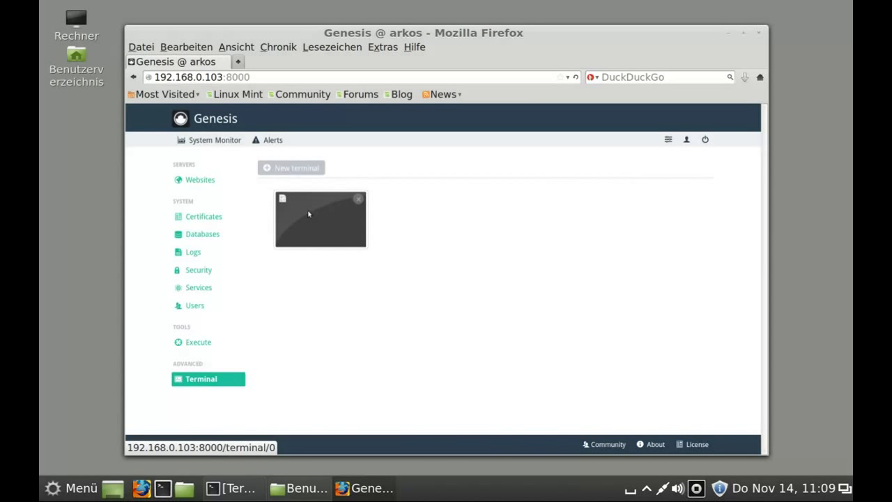
{"action": "left_click", "coordinate": [309, 214]}
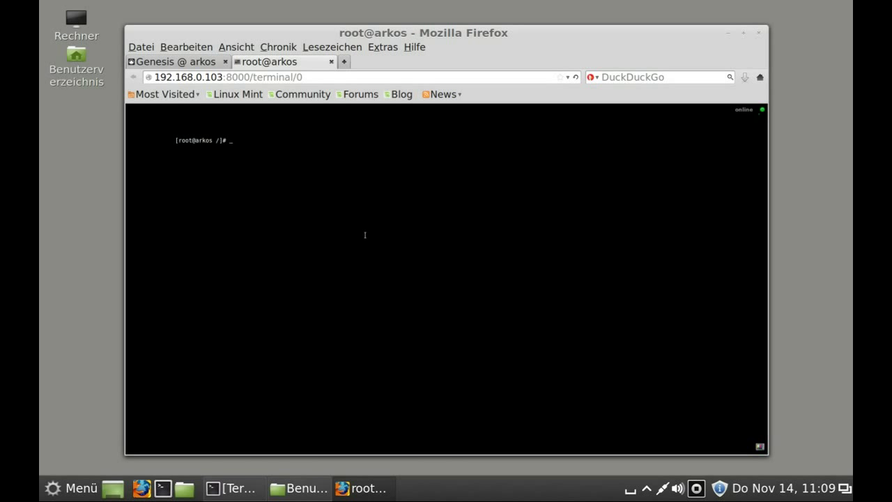
Step: Run pacman -Q, then systemctl status sshd.service in the web terminal
{"action": "type", "text": "pa"}
{"action": "type", "text": "cman"}
{"action": "type", "text": "-"}
{"action": "type", "text": "Q"}
{"action": "key", "text": "Return"}
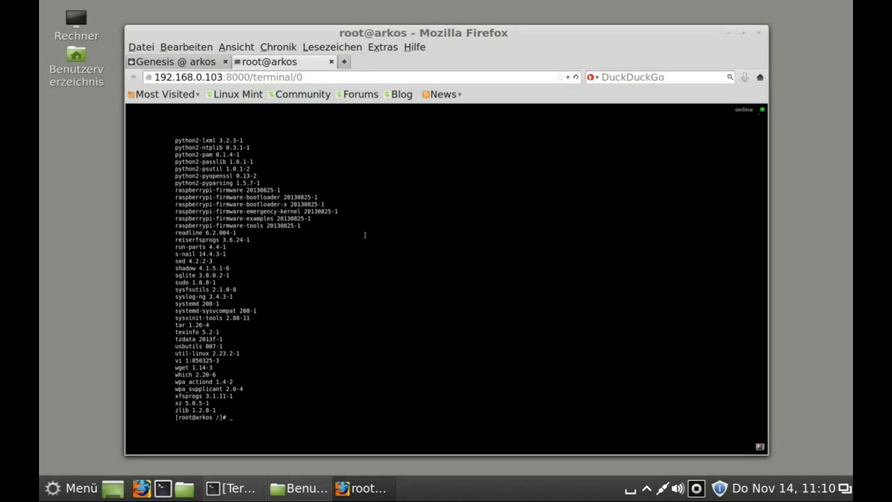
{"action": "type", "text": "systemctl"}
{"action": "type", "text": " st"}
{"action": "type", "text": "a"}
{"action": "type", "text": "tus s"}
{"action": "type", "text": "shd."}
{"action": "type", "text": "ser"}
{"action": "type", "text": "vice"}
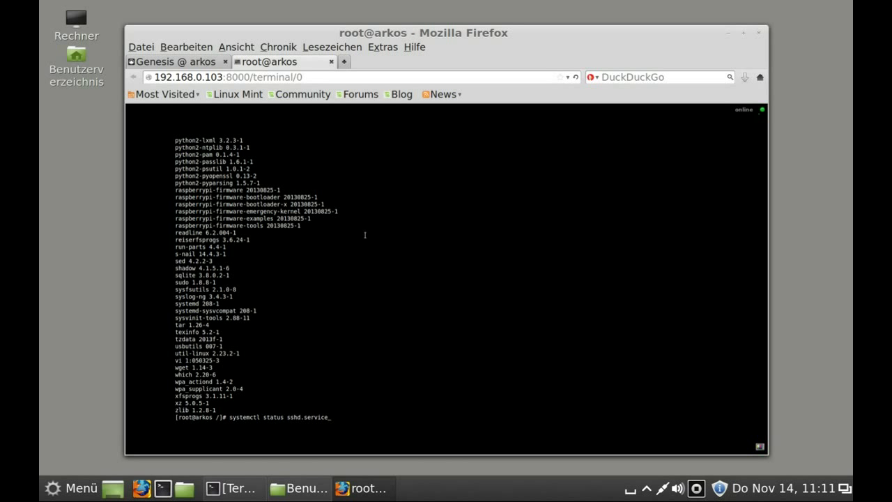
{"action": "key", "text": "Return"}
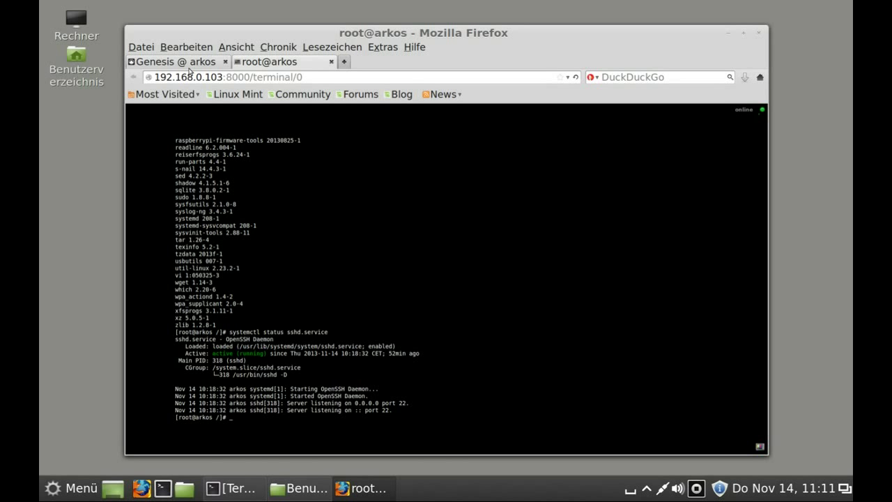
Step: Back in the Genesis tab, open the Execute tool and enter pacman -Q as the command
{"action": "left_click", "coordinate": [188, 66]}
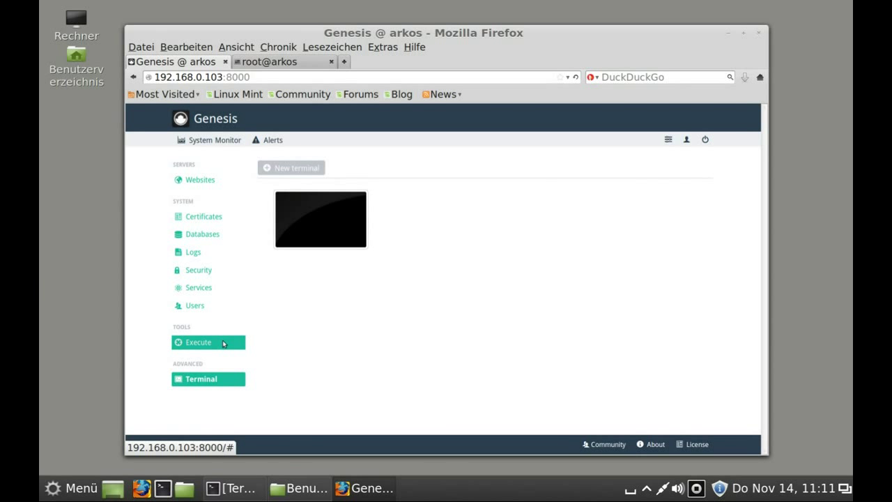
{"action": "left_click", "coordinate": [200, 346]}
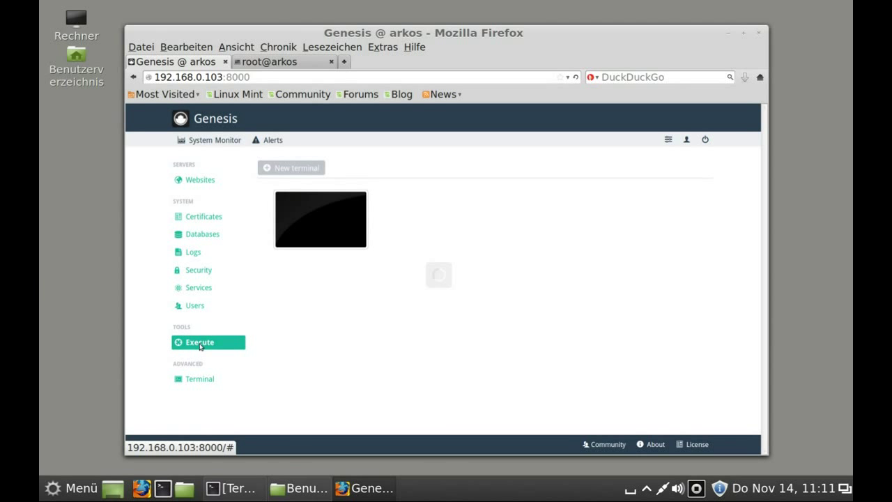
{"action": "left_click", "coordinate": [359, 173]}
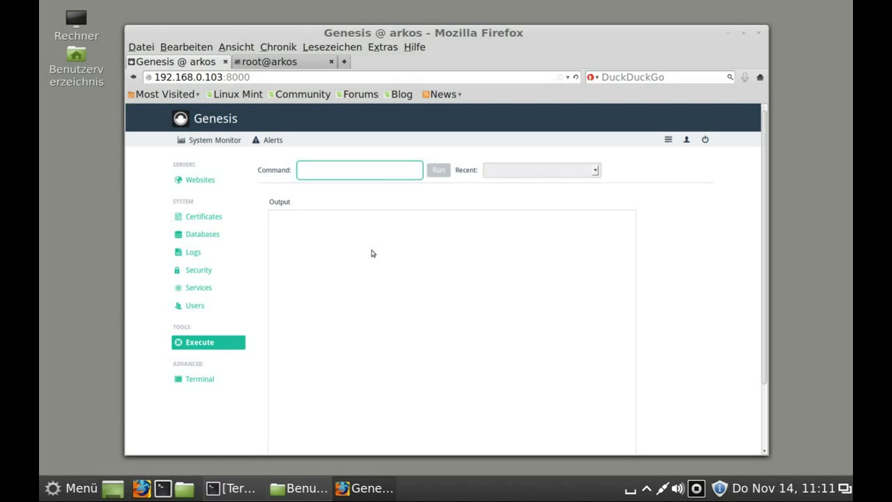
{"action": "type", "text": "pacman"}
{"action": "type", "text": " -Q"}
Step: Run pacman -Q in Execute, then enter systemctl status sshd.service as the next command
{"action": "left_click", "coordinate": [446, 172]}
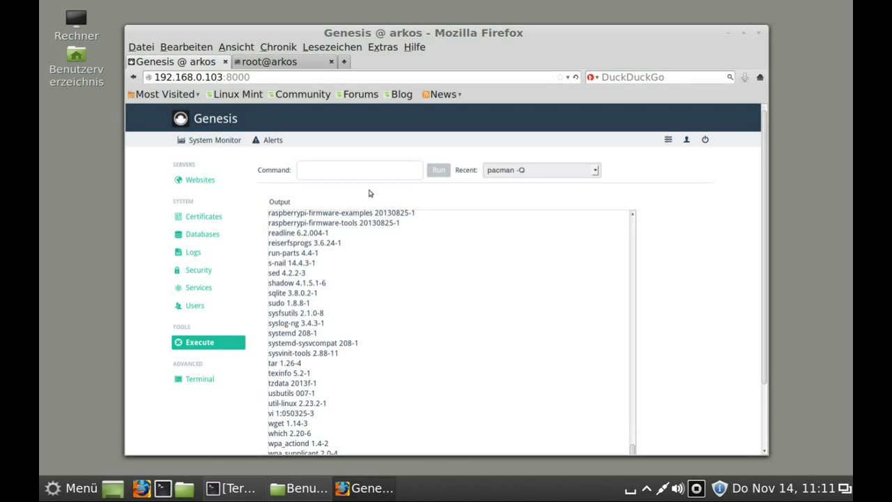
{"action": "left_click", "coordinate": [312, 175]}
{"action": "type", "text": "systemctl s"}
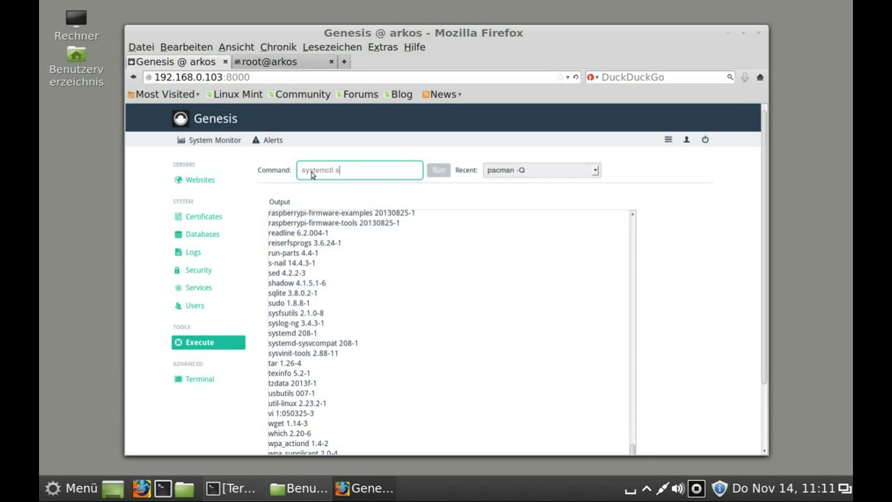
{"action": "type", "text": "tatus"}
{"action": "type", "text": " ss"}
{"action": "type", "text": "hd.serv"}
{"action": "type", "text": "ice"}
Step: Run 'systemctl status sshd.service' to show OpenSSH active (PID 318), then review the Recent commands list
{"action": "left_click", "coordinate": [437, 173]}
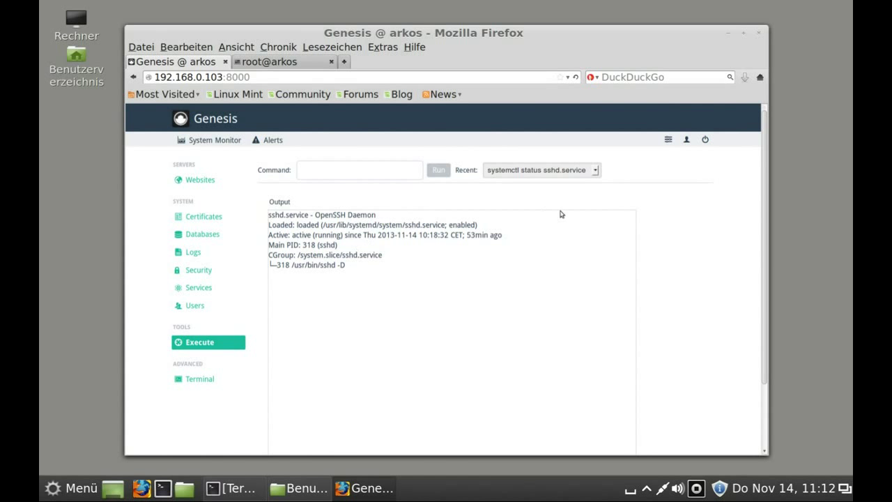
{"action": "left_click", "coordinate": [596, 172]}
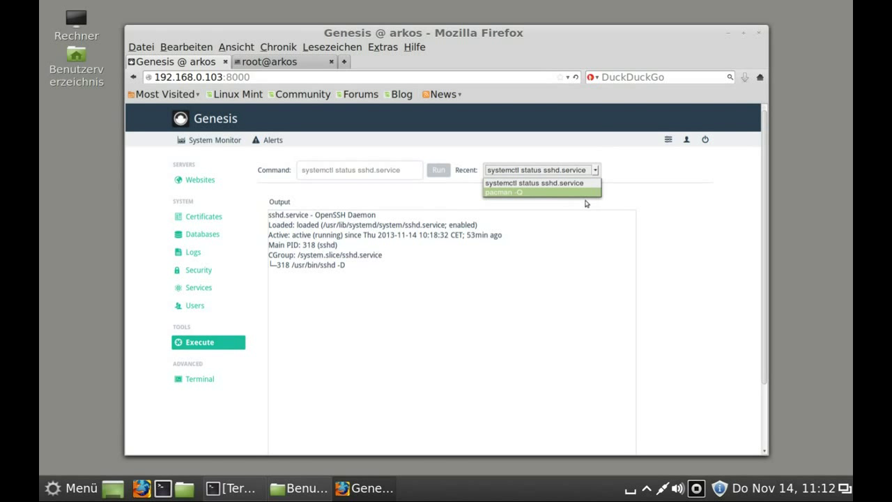
{"action": "left_click", "coordinate": [615, 200]}
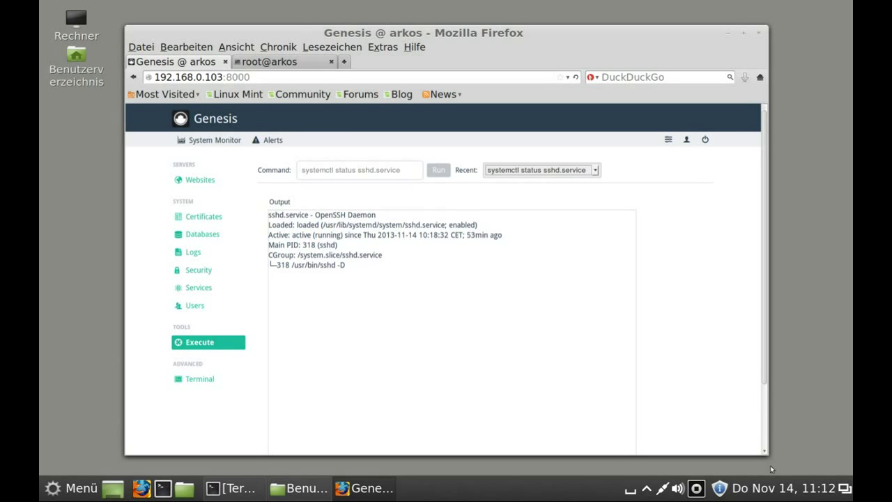
{"action": "left_click", "coordinate": [697, 488]}
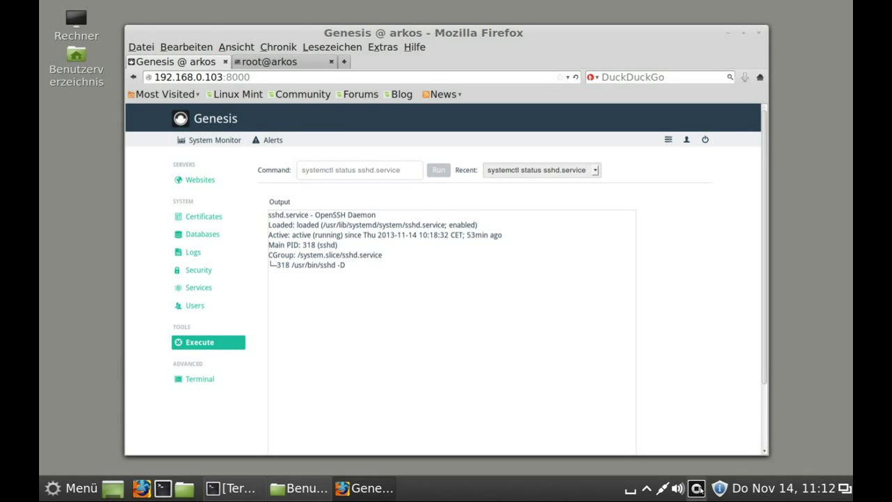